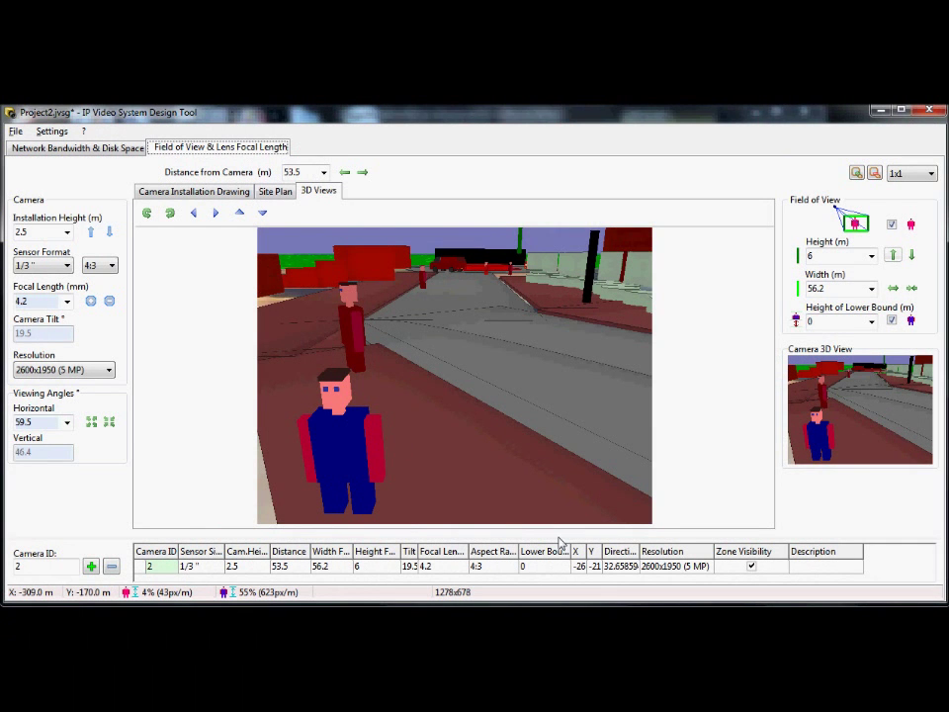
Step: Move from camera 2's 3D street view toward its site plan
mouse_move(624, 418)
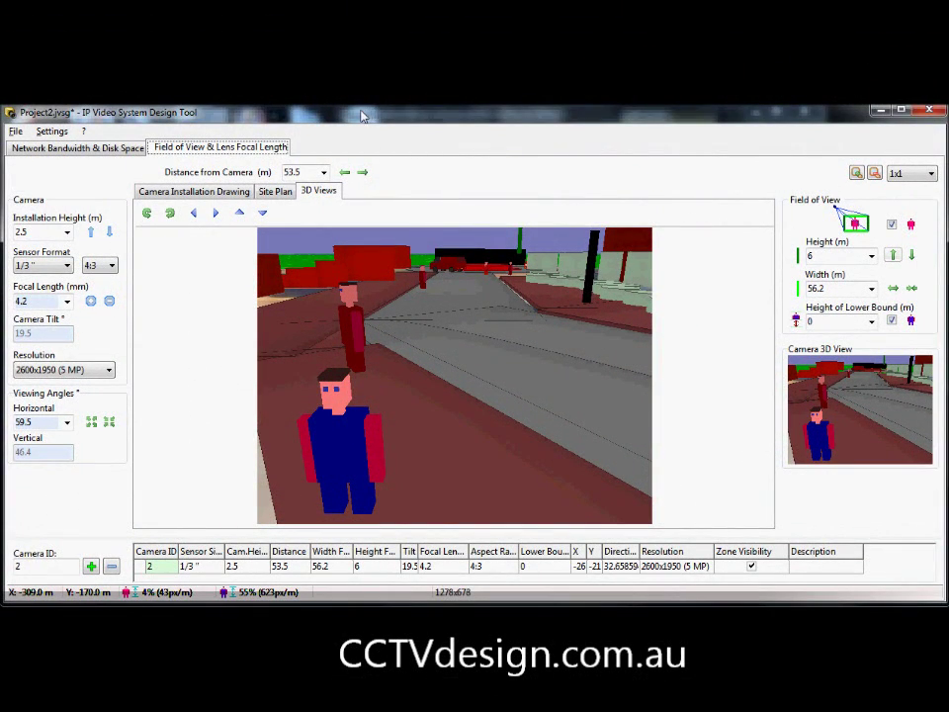
Step: Show camera 2's aerial site plan and zoom into the image
left_click(273, 192)
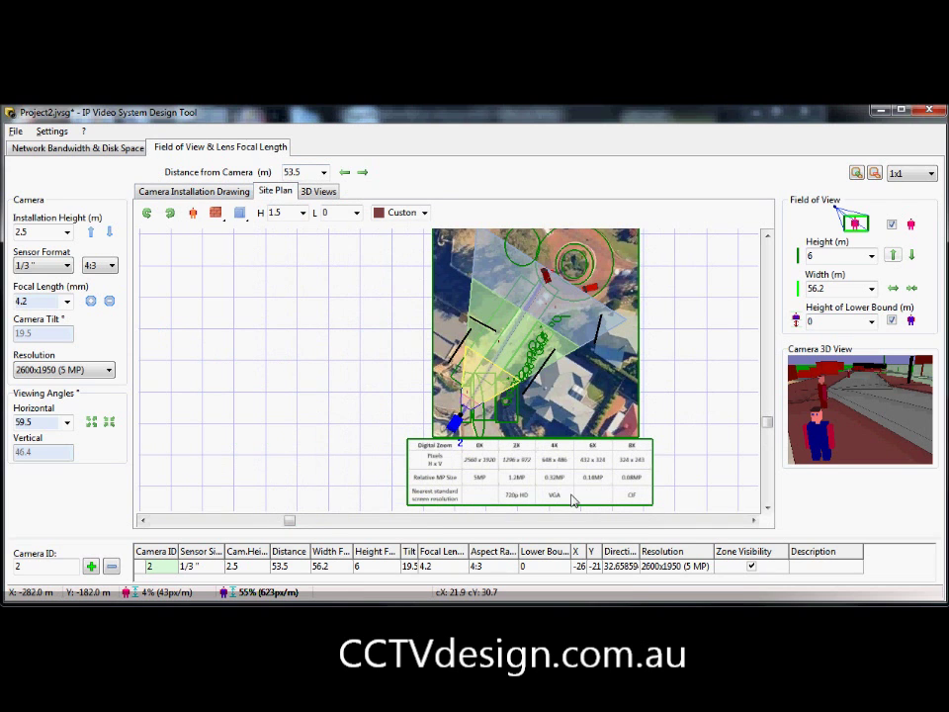
scroll(572, 502, "up", 1)
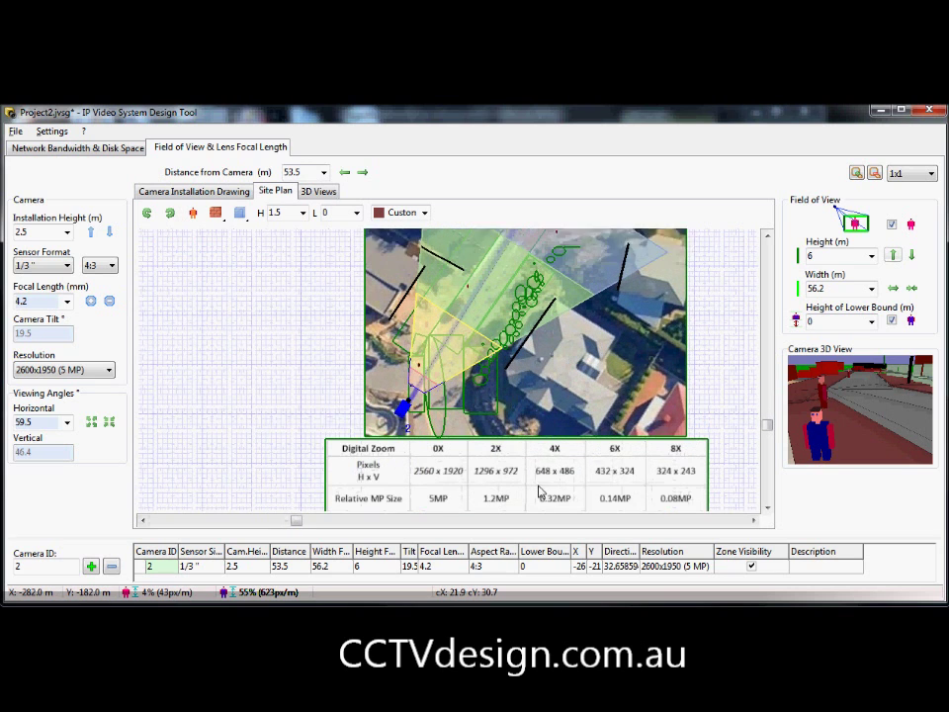
scroll(643, 494, "up", 1)
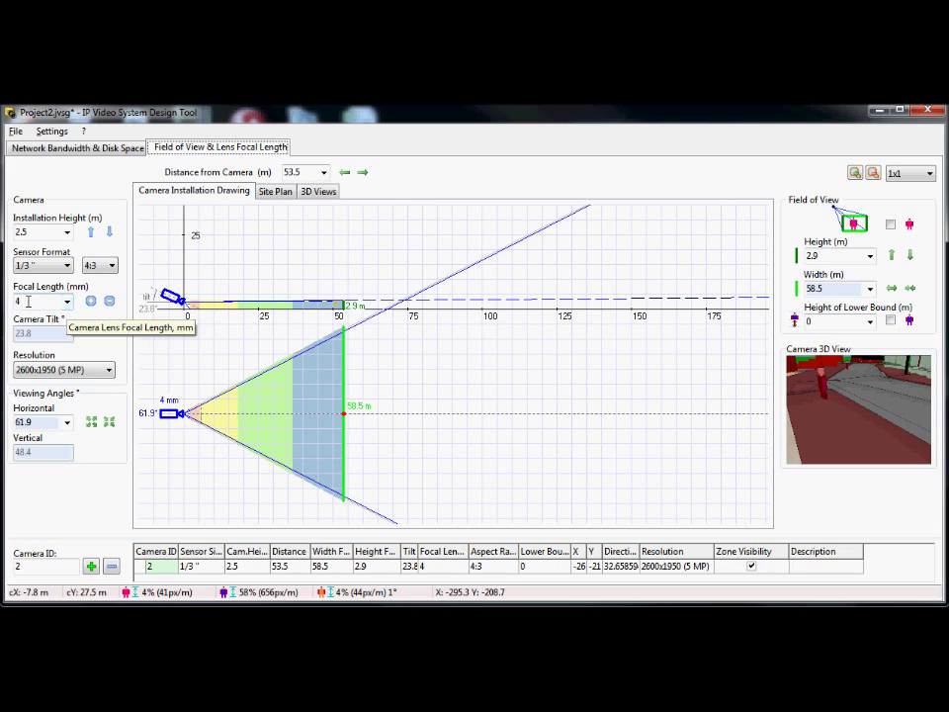
Step: Enter an 8 mm focal length and choose 1280x960 (1.22MP) resolution for camera 2
left_click(67, 303)
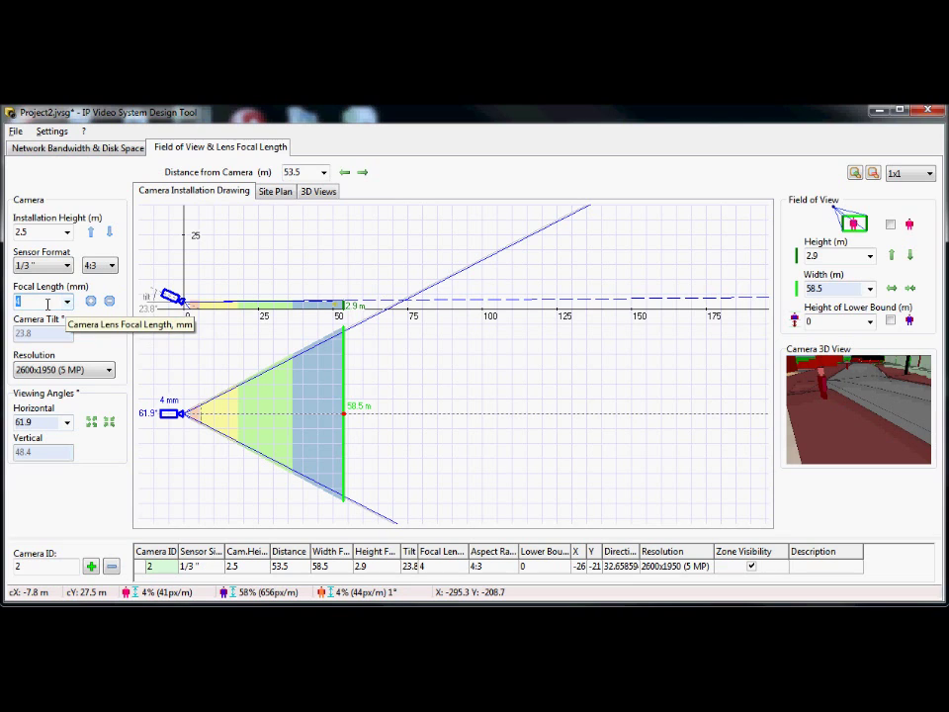
type("8")
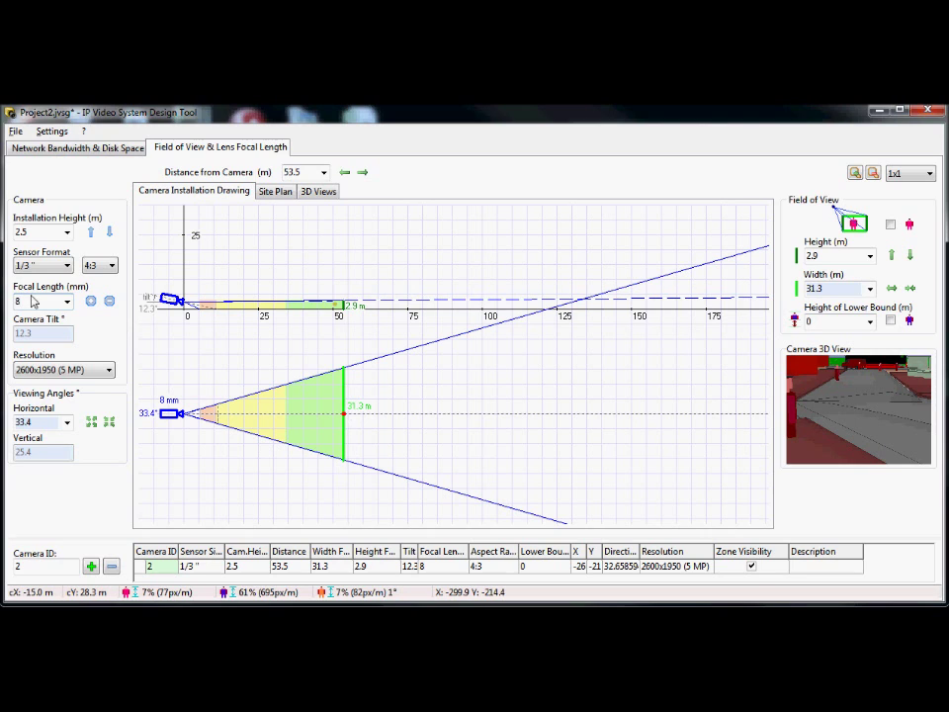
left_click(110, 371)
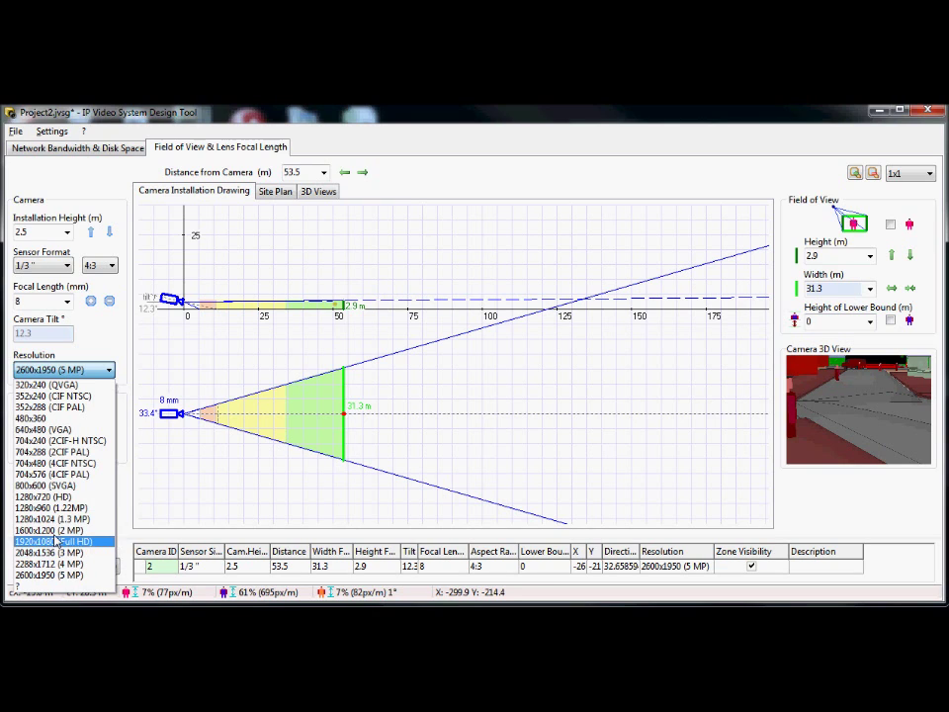
left_click(55, 510)
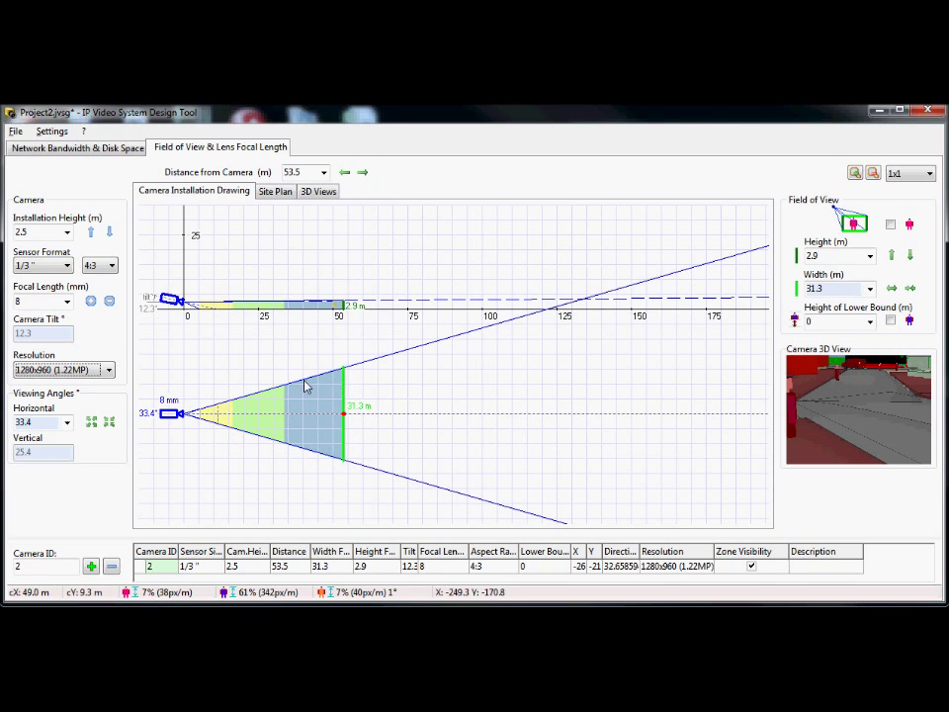
Step: Set camera 2's focal length to 16 mm and resolution to 640x480 (VGA)
double_click(48, 303)
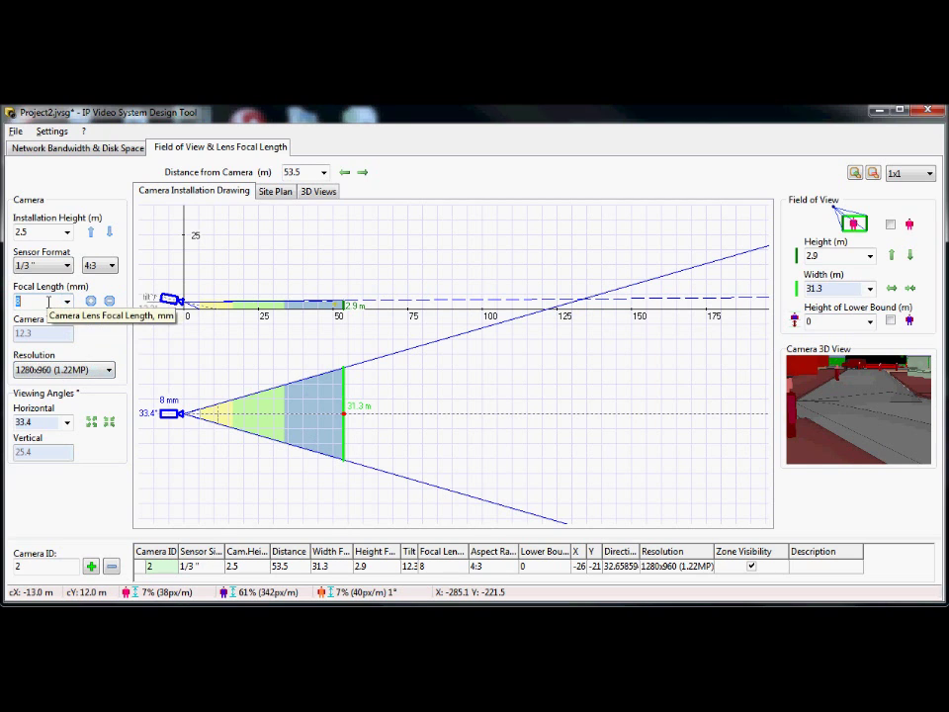
type("16")
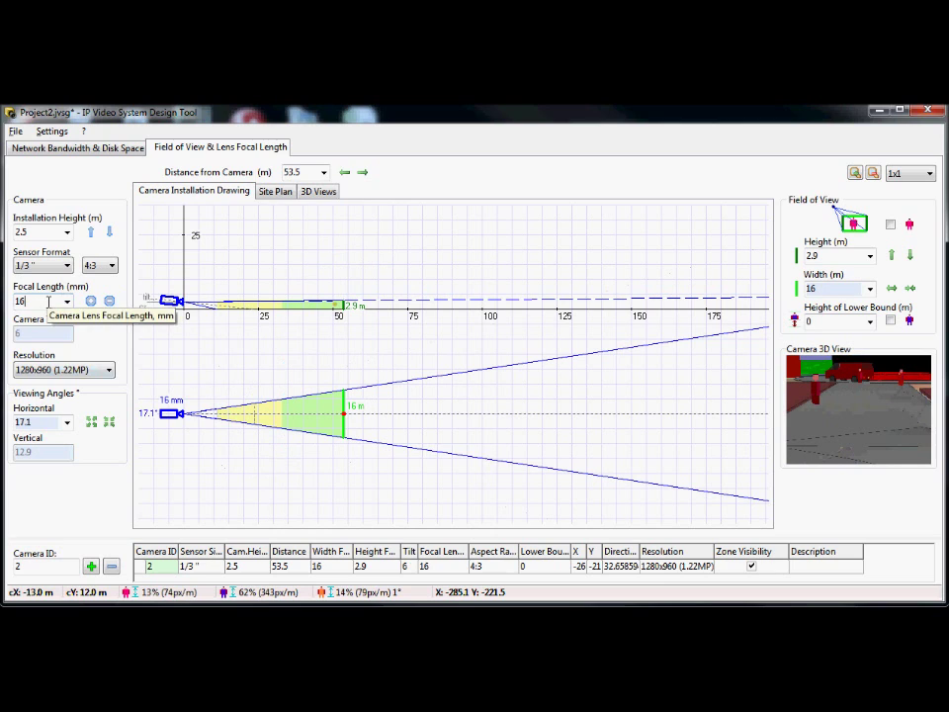
left_click(108, 372)
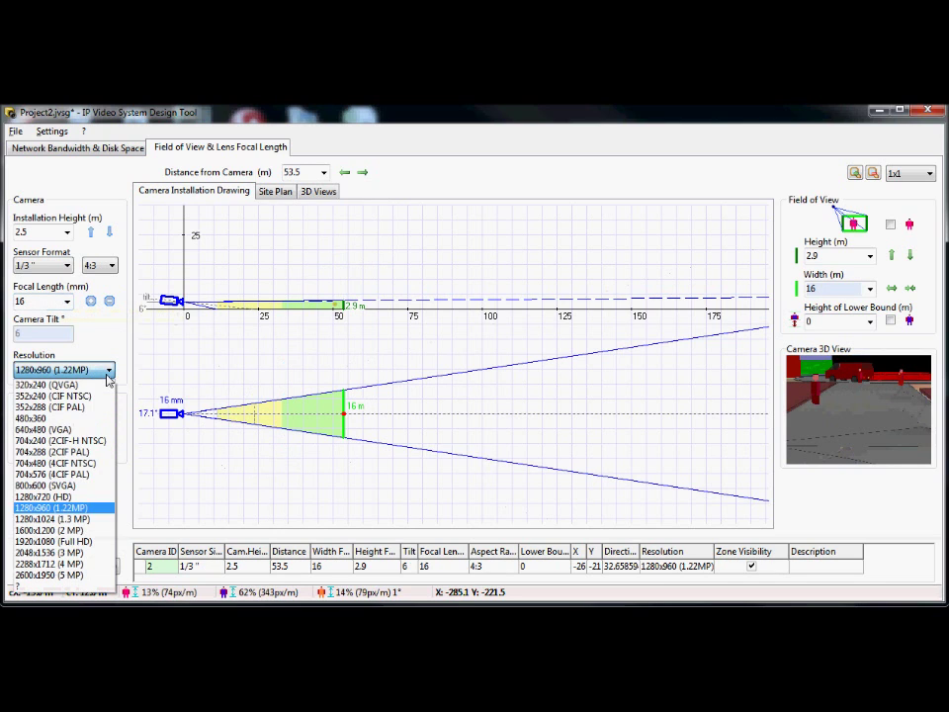
left_click(66, 431)
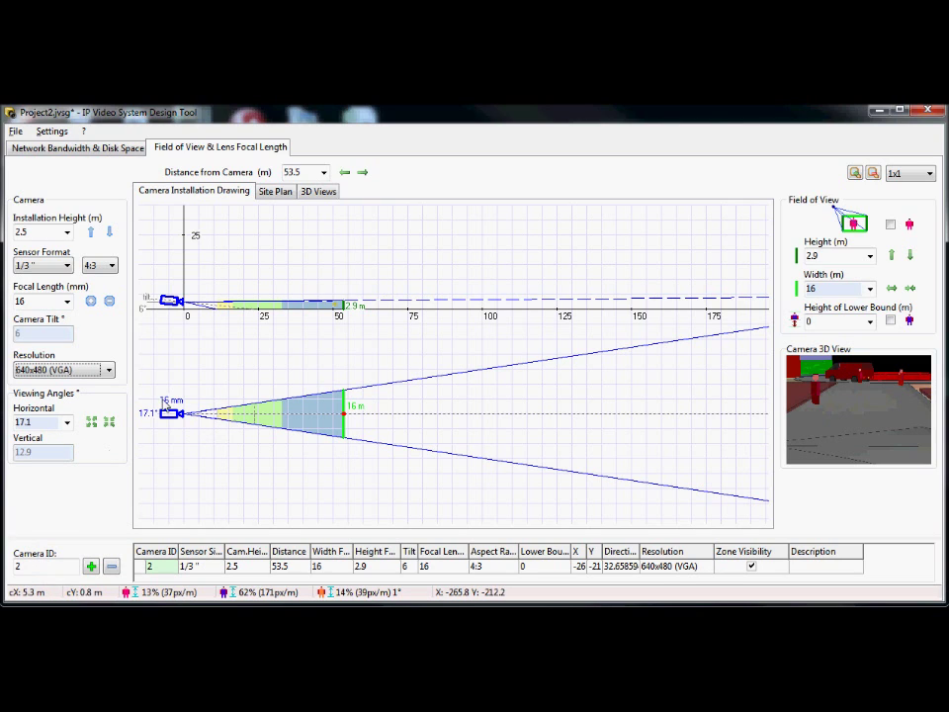
Step: Check the standard focal length list, then enter 32 mm
left_click(68, 303)
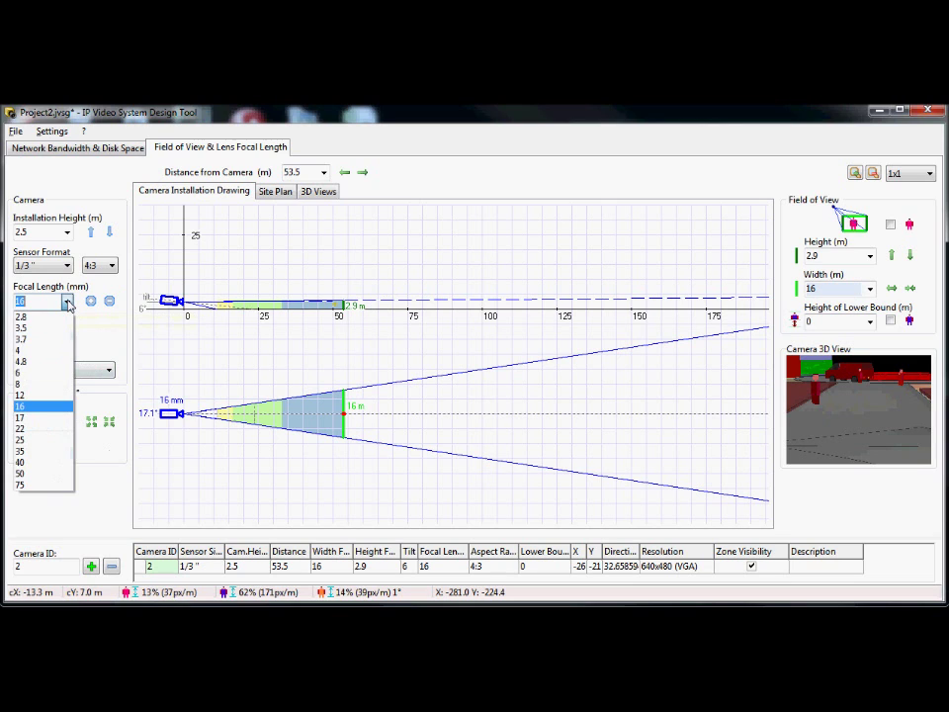
left_click(68, 303)
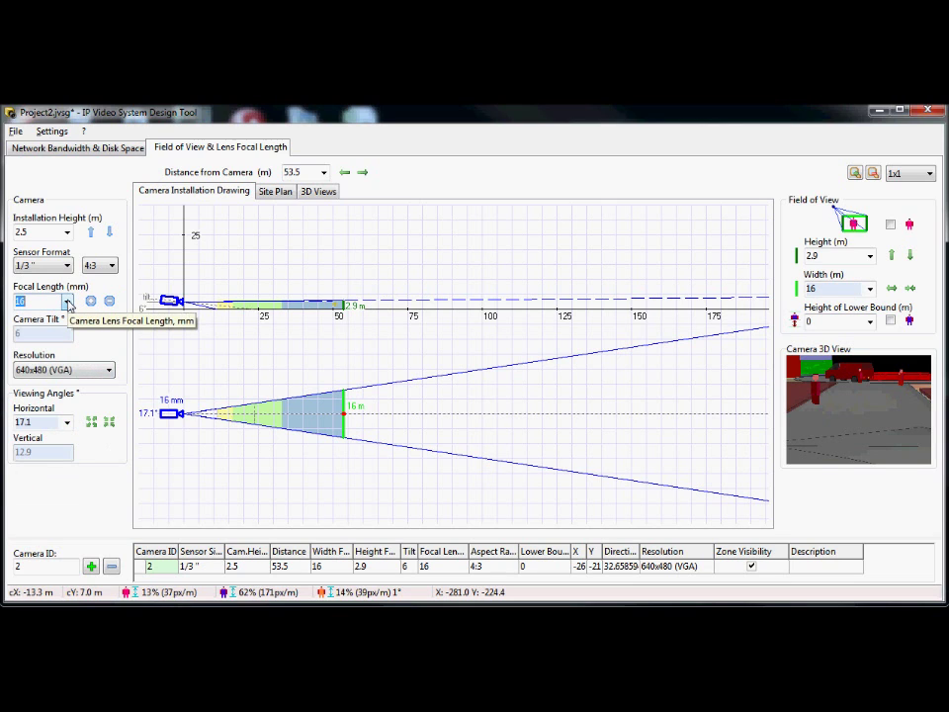
type("32")
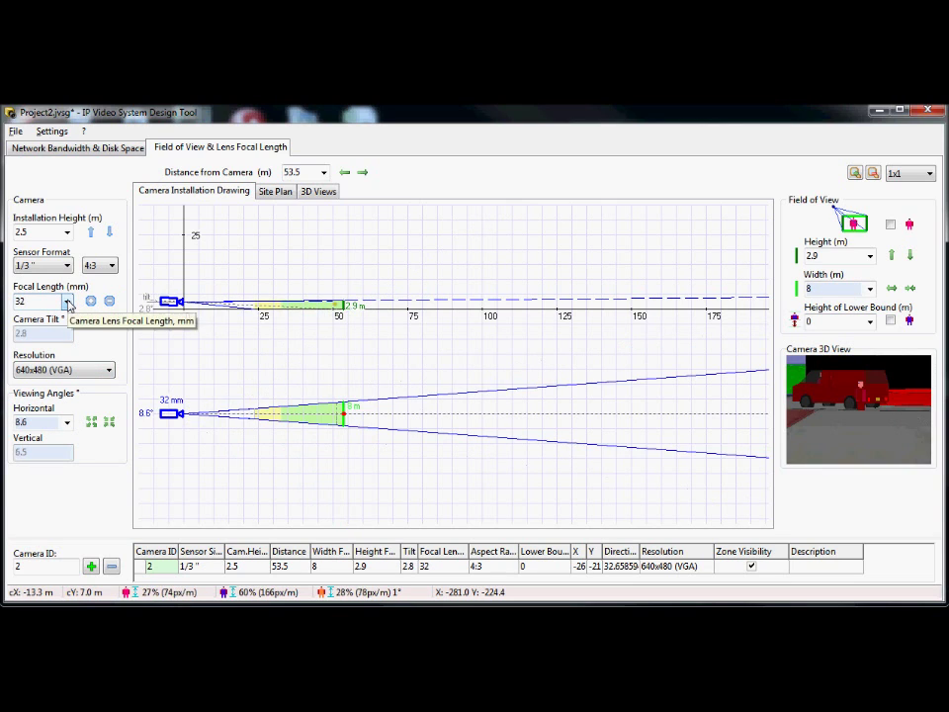
Step: Set 352x288 (CIF PAL), place a test person near camera 2, and lengthen the lens one step
left_click(79, 370)
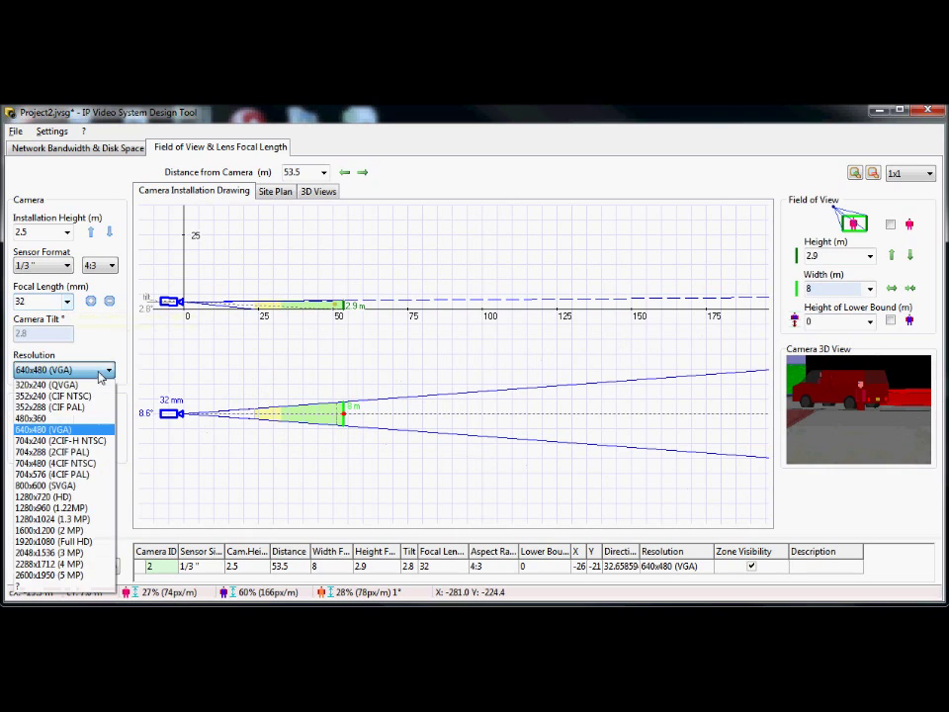
left_click(59, 407)
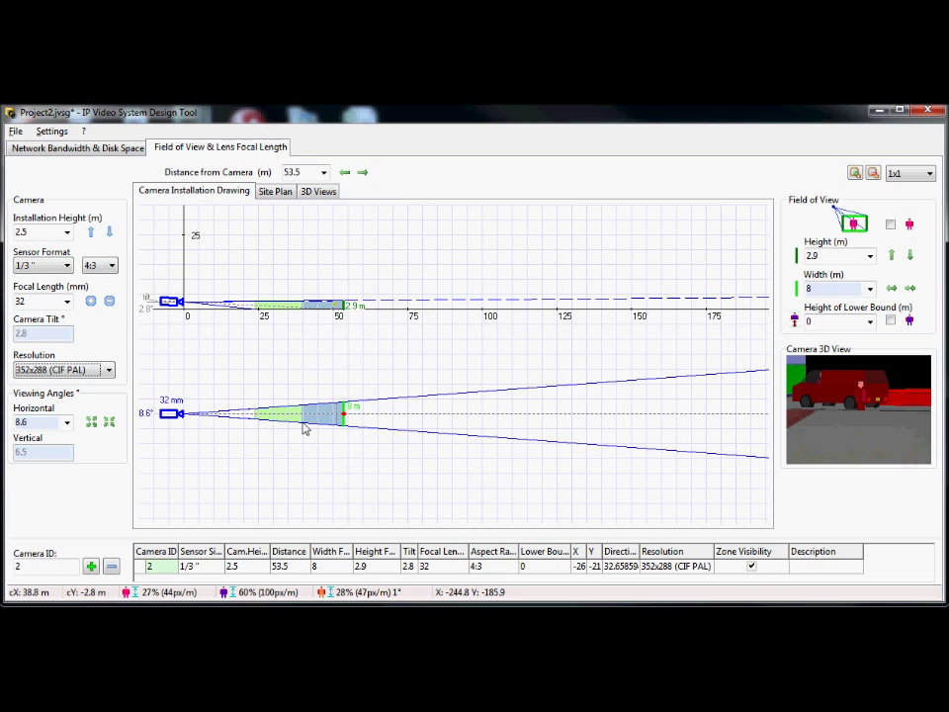
left_click(265, 416)
left_click(262, 417)
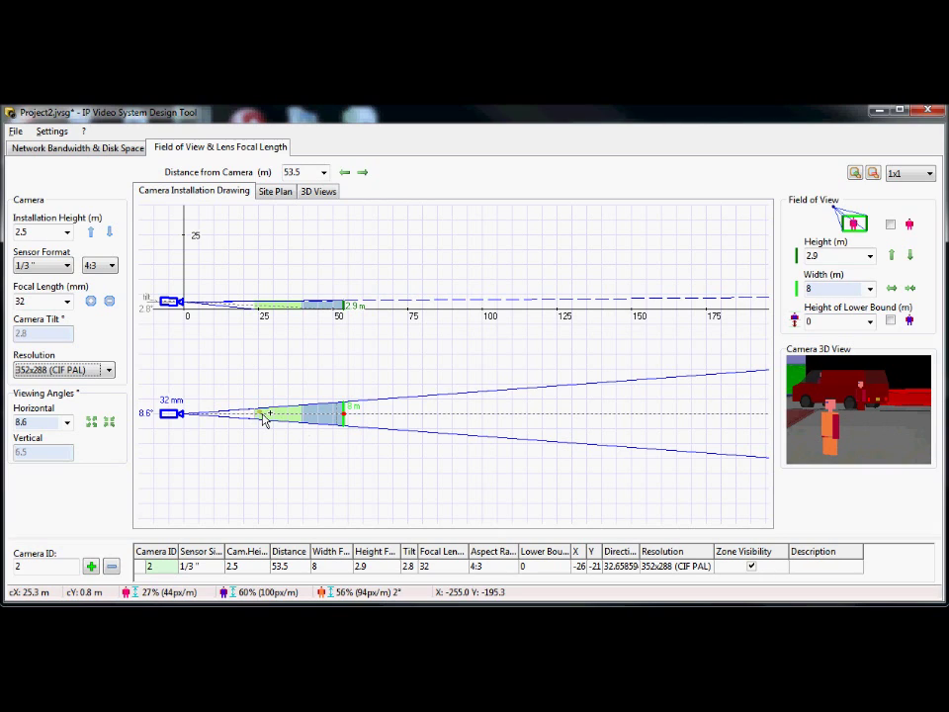
left_click_drag(265, 418, 256, 421)
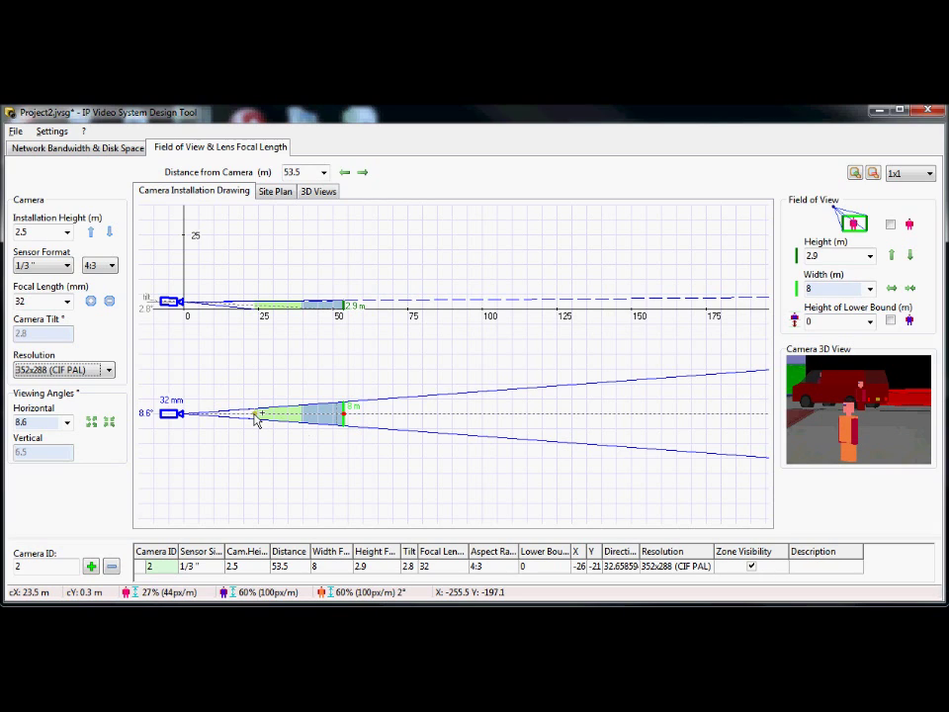
left_click(91, 300)
Step: Step camera 2's lens up to 66 mm and switch resolution to 320x240 (QVGA)
left_click(91, 300)
left_click(91, 301)
left_click(91, 301)
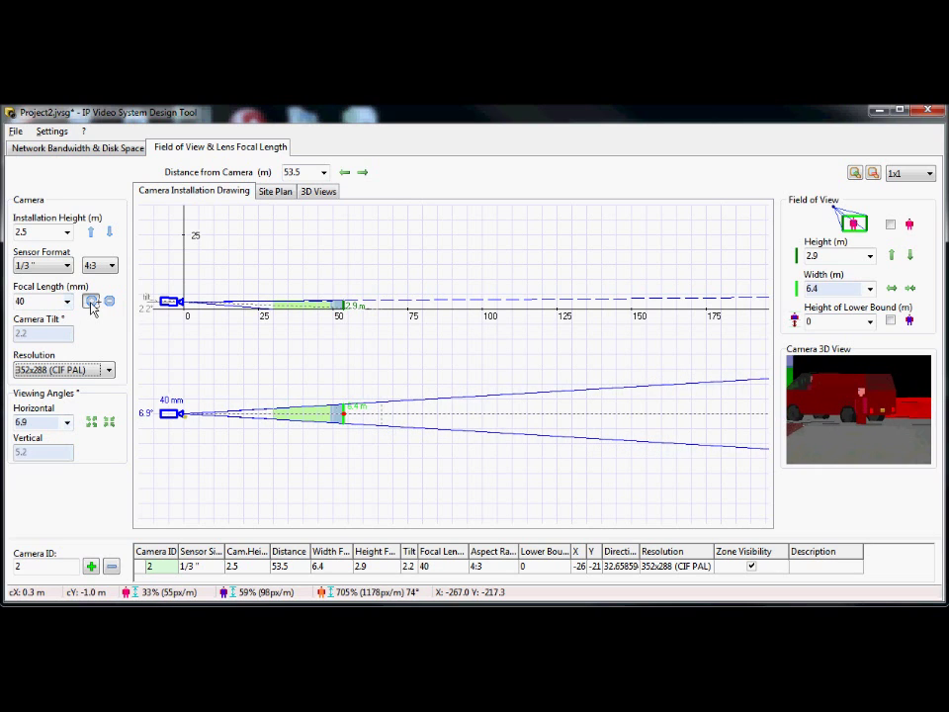
left_click(91, 301)
left_click(91, 301)
left_click(91, 301)
left_click(91, 300)
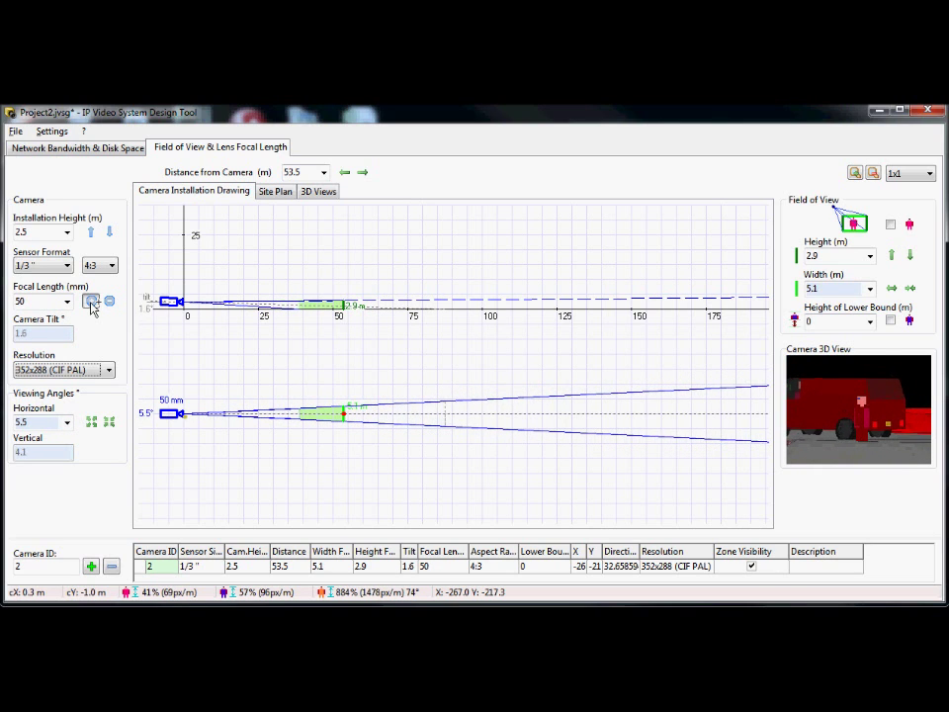
left_click(91, 300)
left_click(91, 300)
left_click(91, 300)
left_click(91, 300)
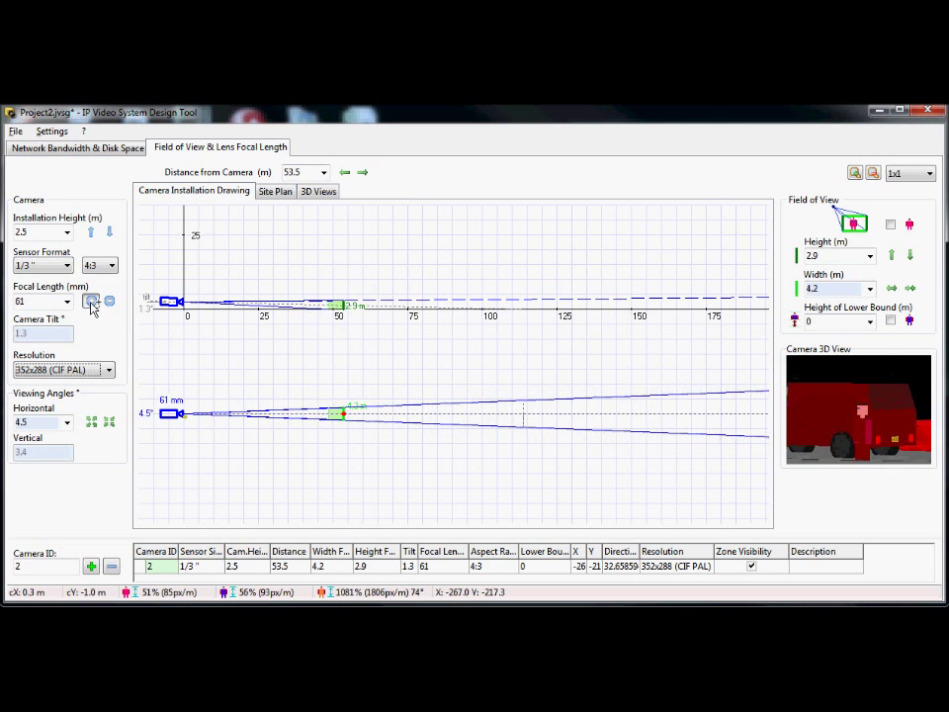
left_click(91, 301)
left_click(91, 300)
left_click(91, 301)
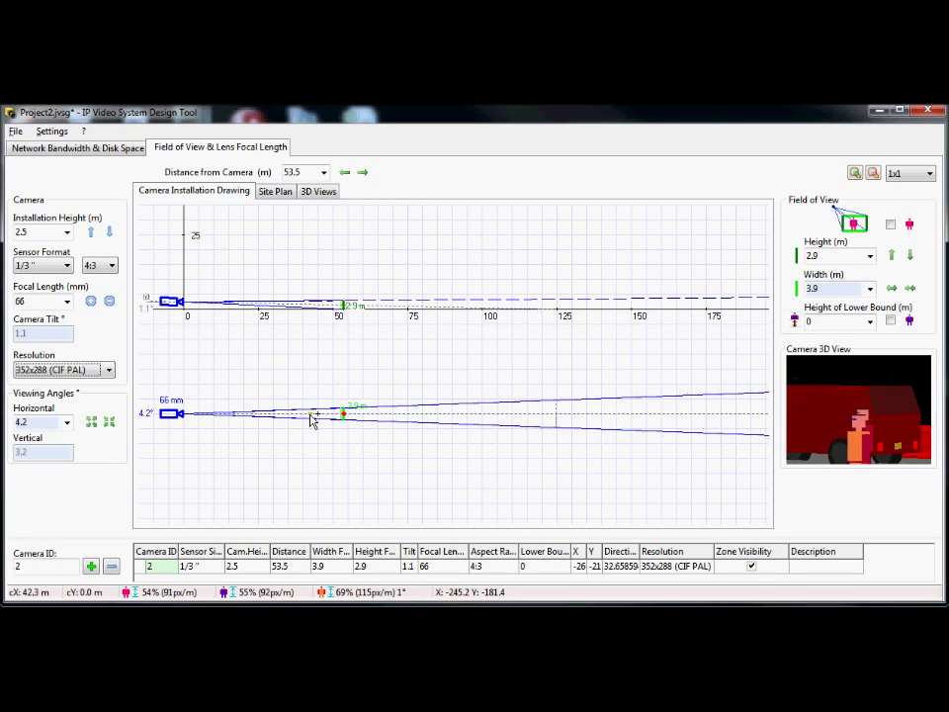
left_click(104, 370)
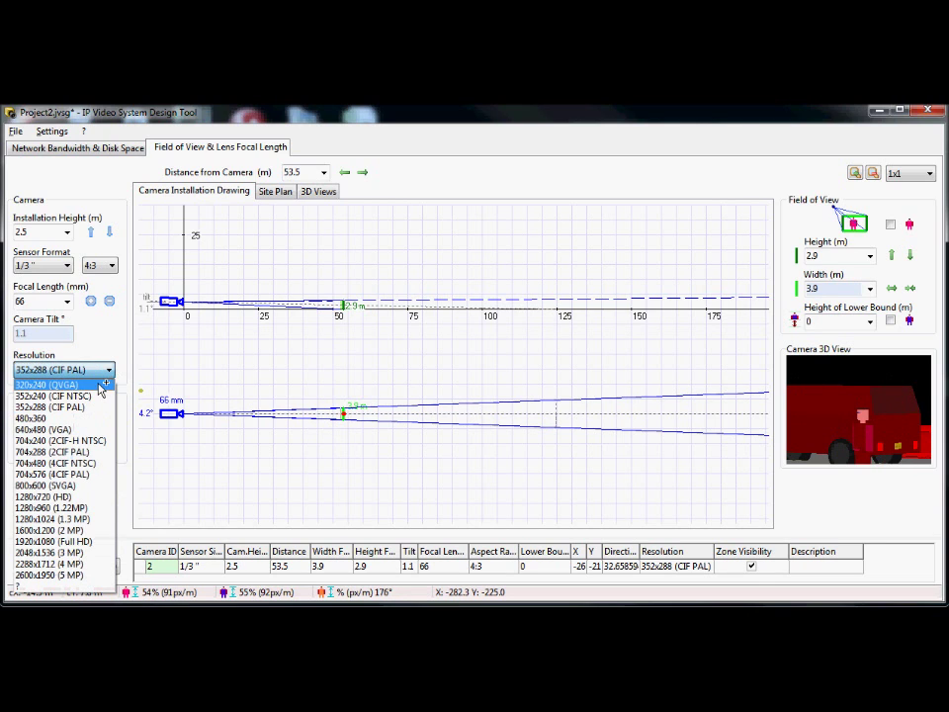
left_click(59, 385)
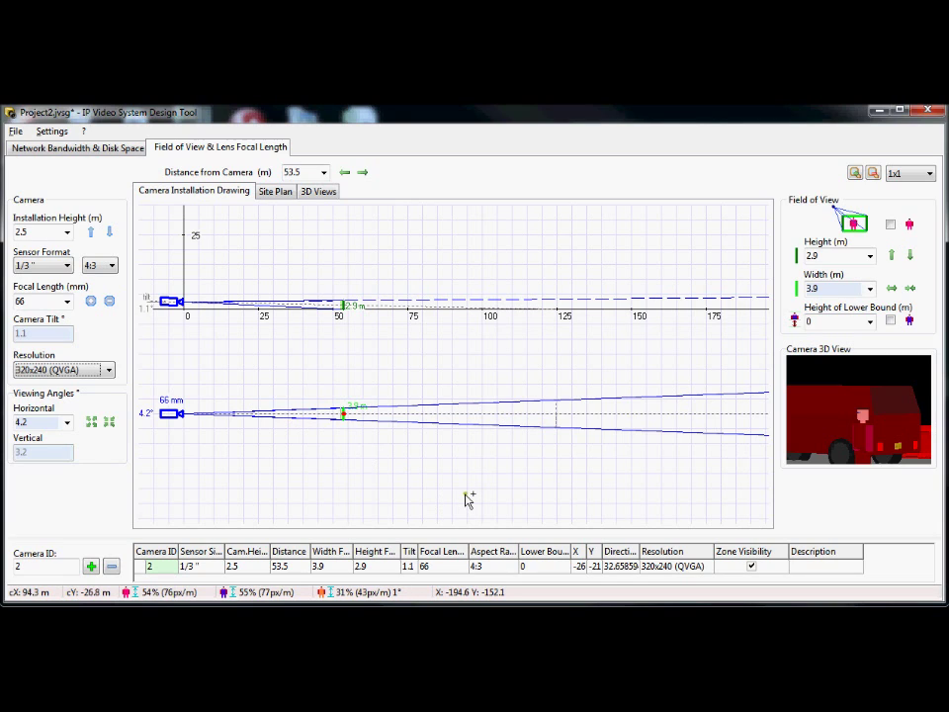
Step: Give camera 2 2600x1950 (5 MP) resolution and a 4 mm lens, covering 58.5 m wide
left_click(109, 370)
left_click(44, 574)
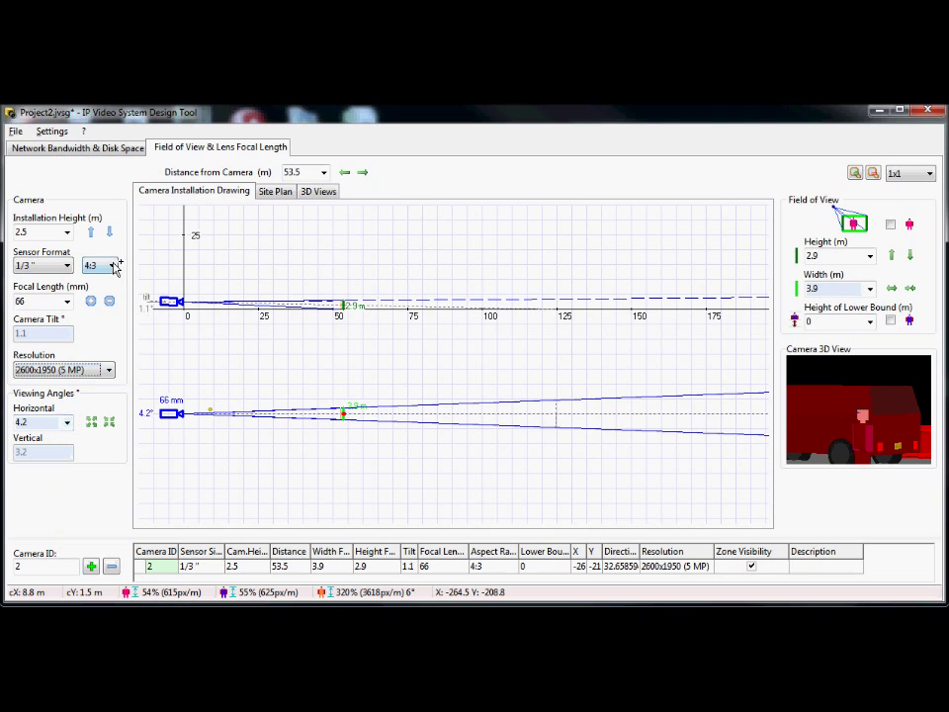
left_click(67, 301)
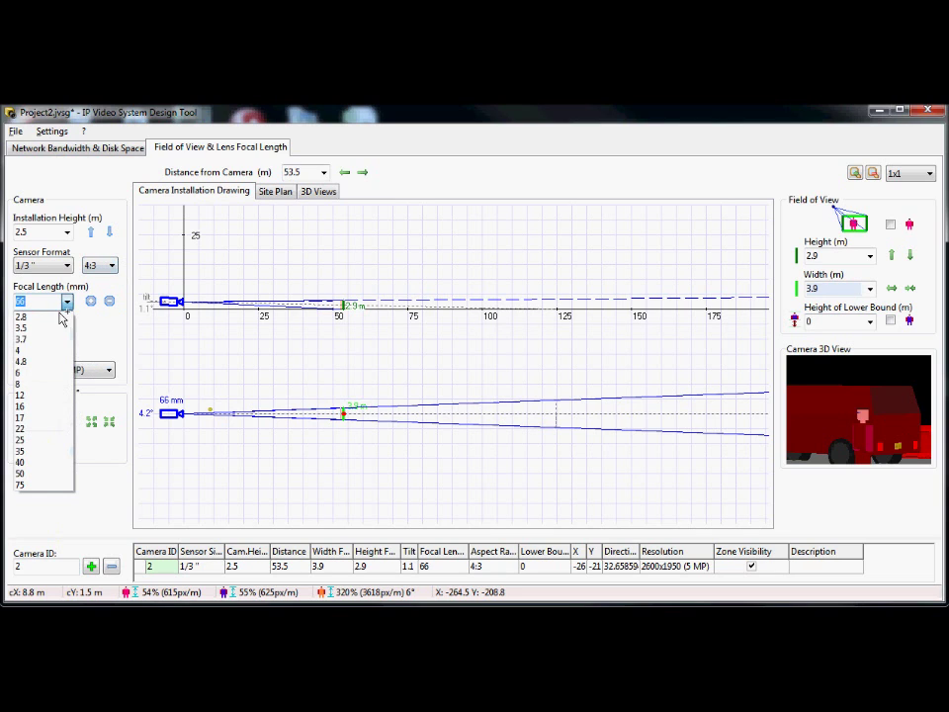
left_click(25, 350)
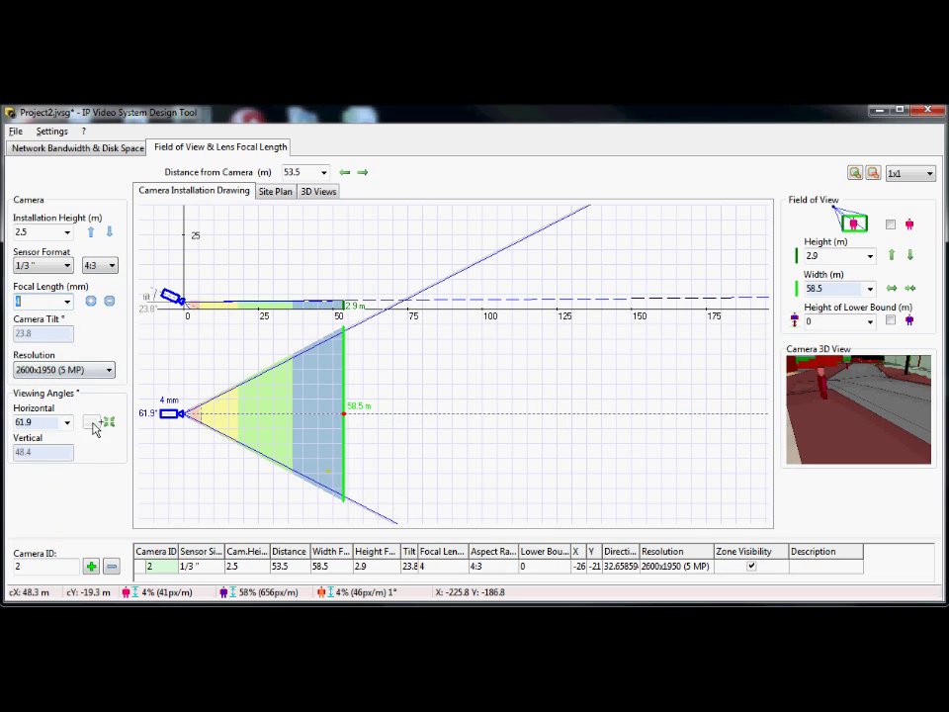
right_click(187, 373)
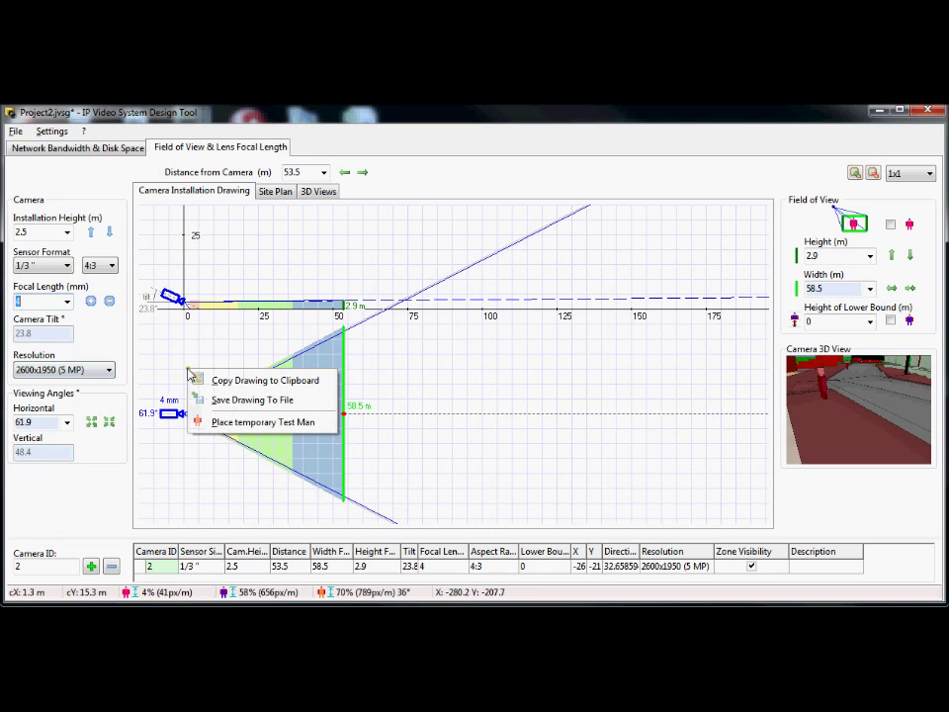
Step: Add camera 3 next to camera 2 on the site plan, aimed at the garden (52.2 m distance)
left_click(267, 193)
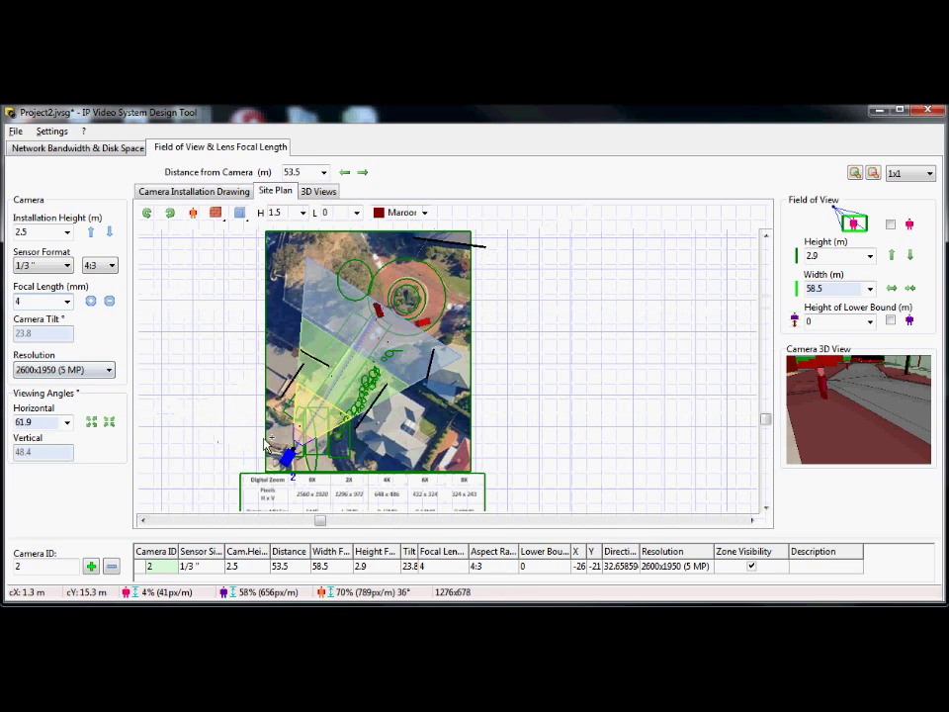
right_click(170, 389)
left_click(184, 399)
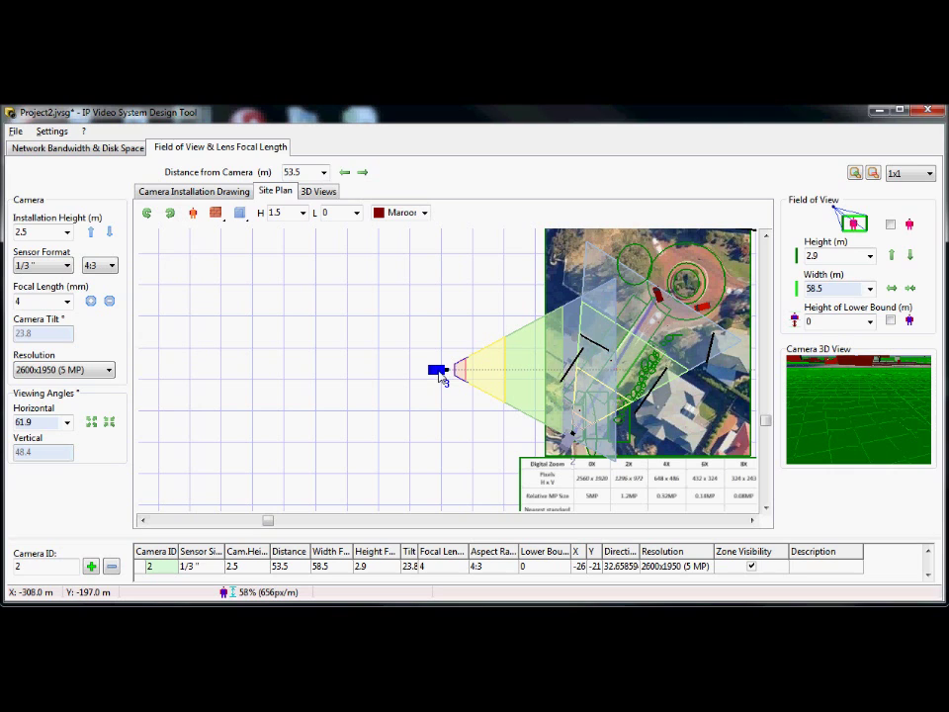
left_click_drag(440, 378, 578, 441)
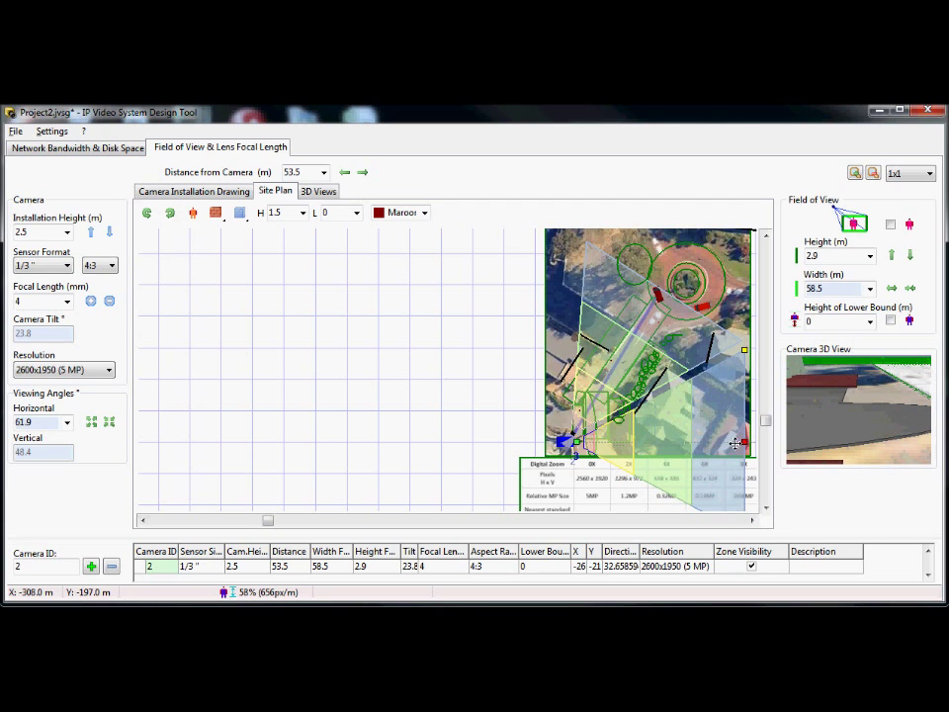
left_click_drag(725, 413, 666, 305)
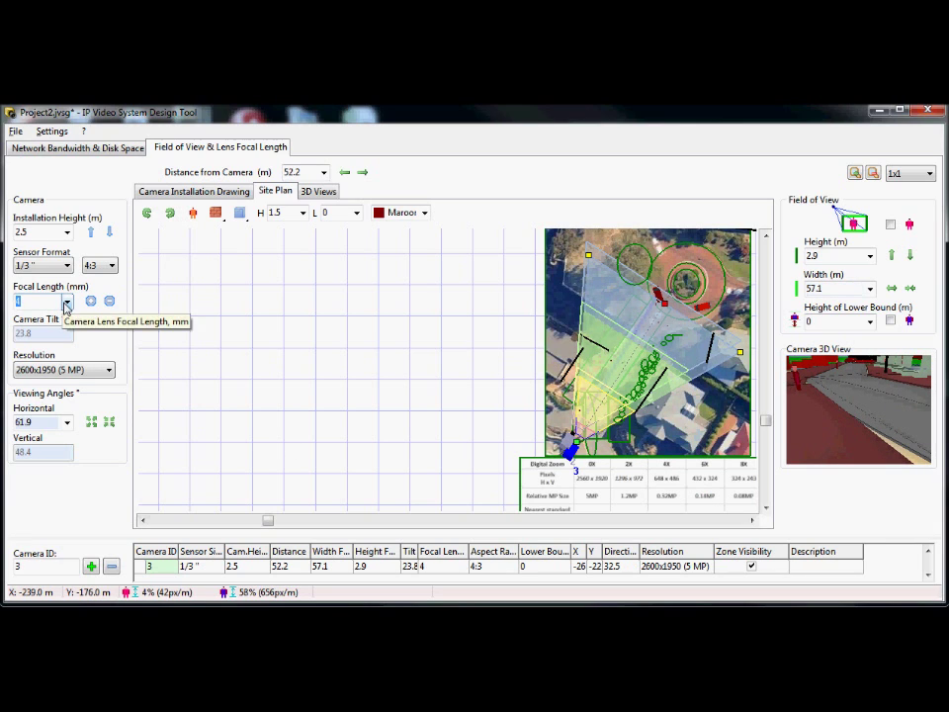
Step: Choose a 25 mm lens for camera 3, then step it down to 17 mm
left_click(65, 302)
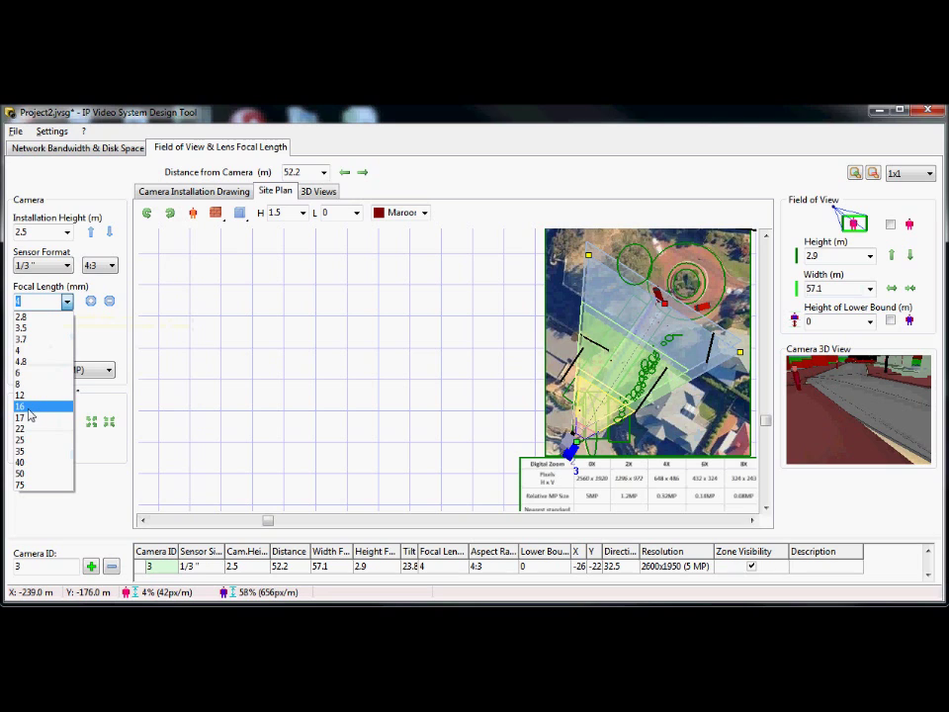
left_click(31, 442)
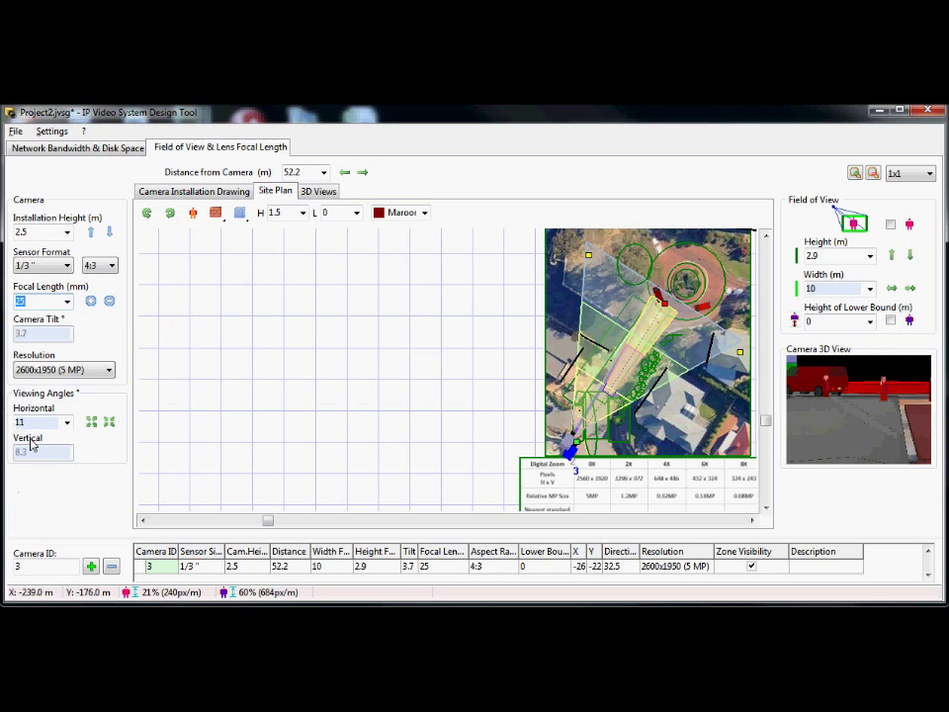
left_click(110, 302)
left_click(110, 301)
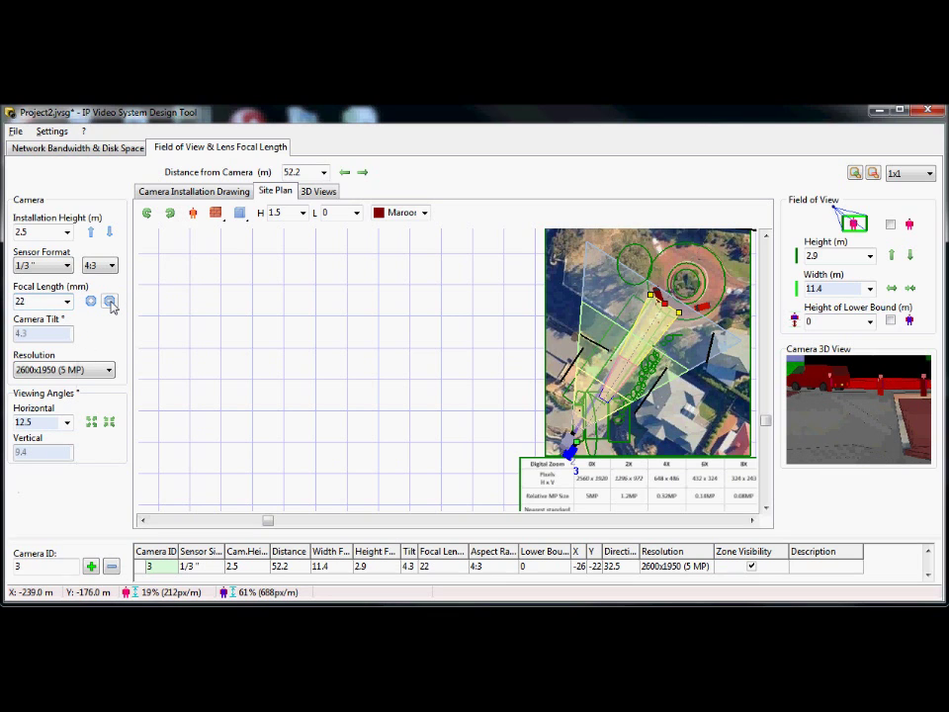
left_click(110, 301)
left_click(110, 302)
left_click(110, 302)
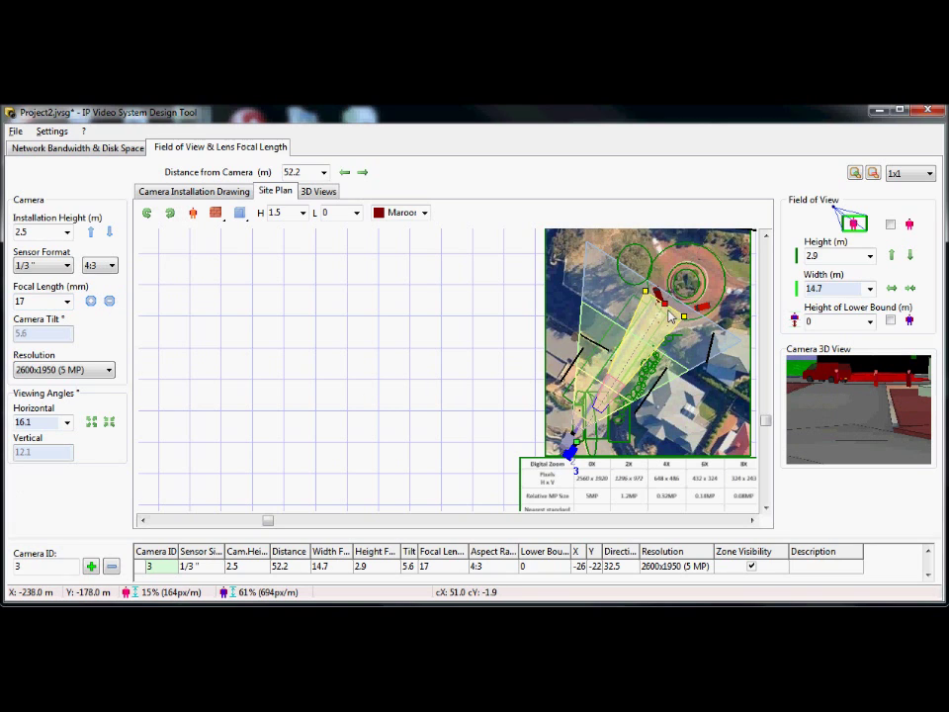
Step: Fine-tune camera 3's cone aim and set its resolution to 1280x720 (HD)
left_click_drag(663, 302, 656, 299)
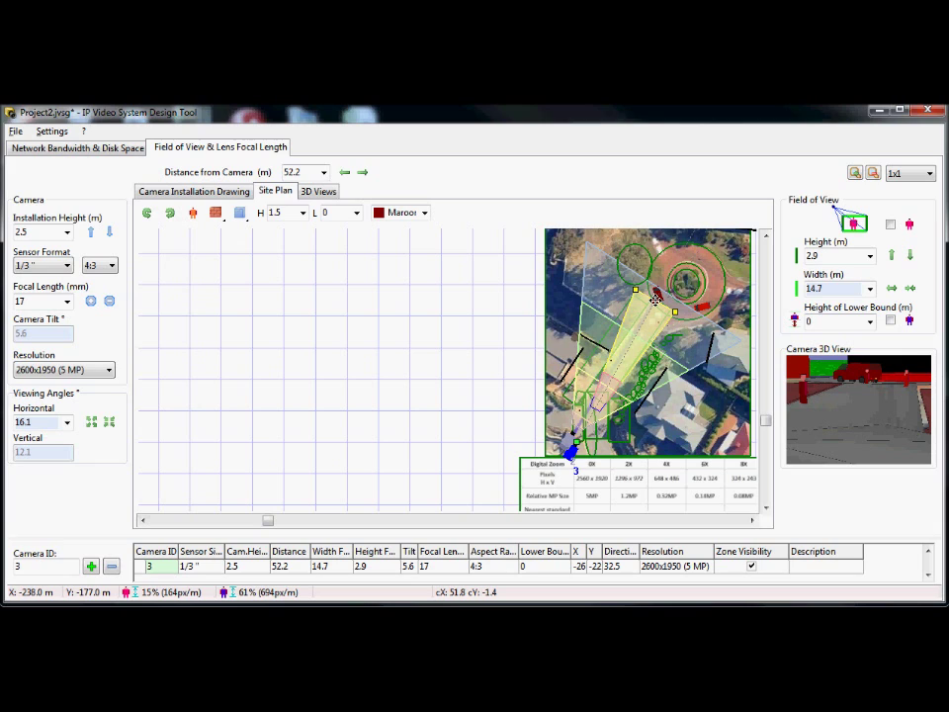
left_click_drag(617, 383, 614, 380)
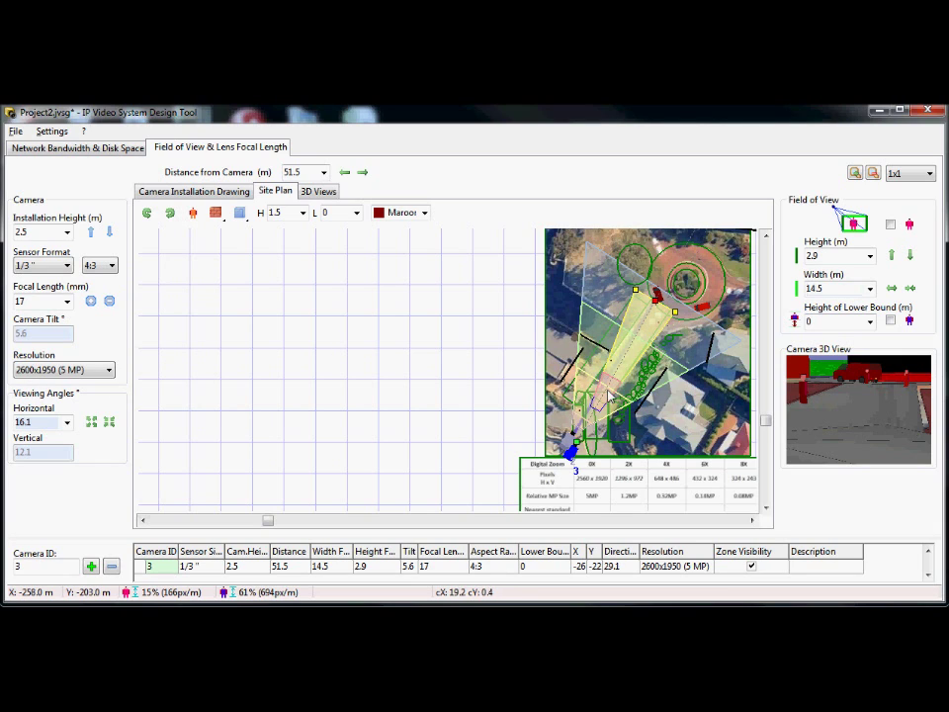
left_click(109, 372)
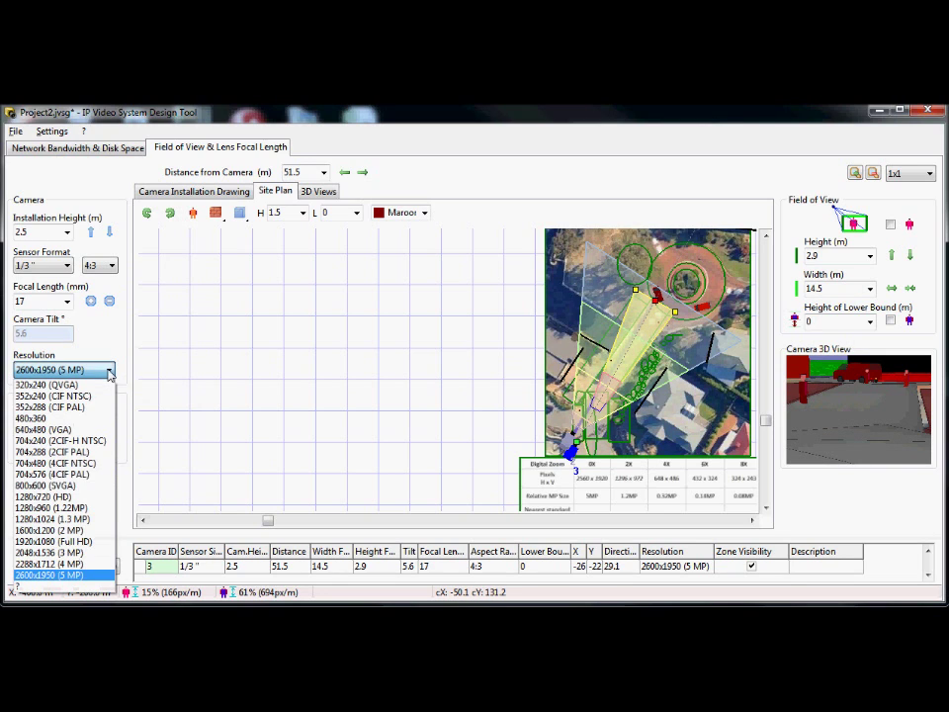
left_click(72, 497)
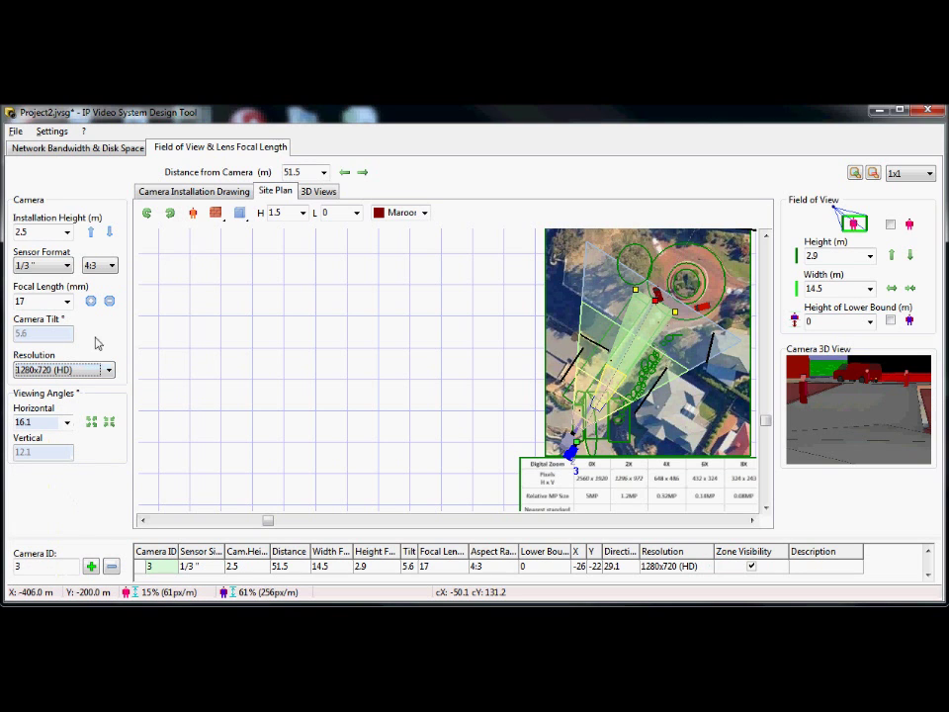
Step: Display camera 3's installation drawing with its 17 mm cone, 14.5 m wide at 51.5 m
left_click(154, 193)
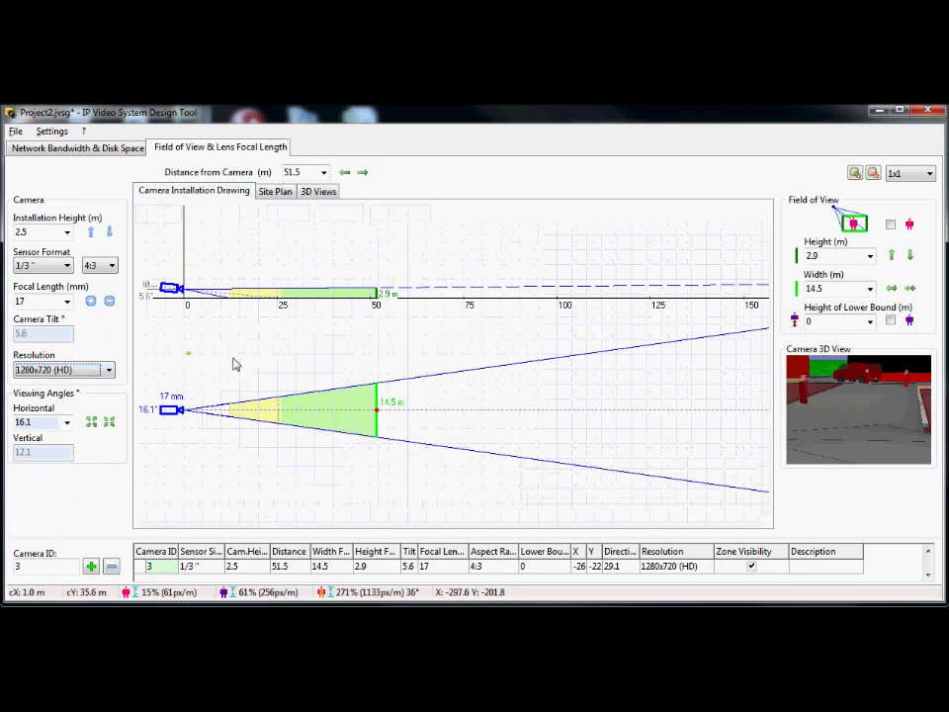